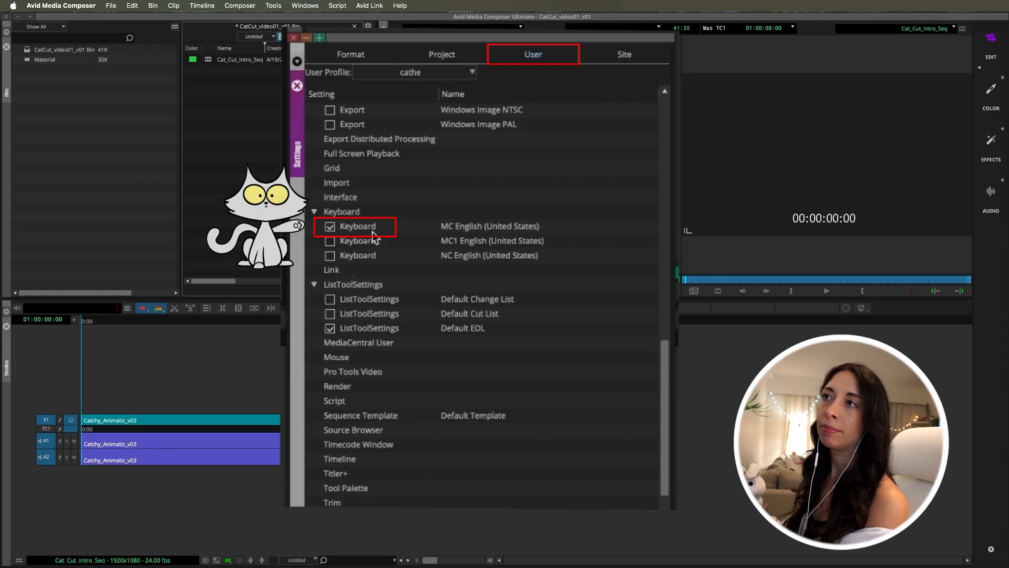
Open the active MC English (United States) keyboard settings from the user settings and reposition the keyboard layout window
double_click(370, 231)
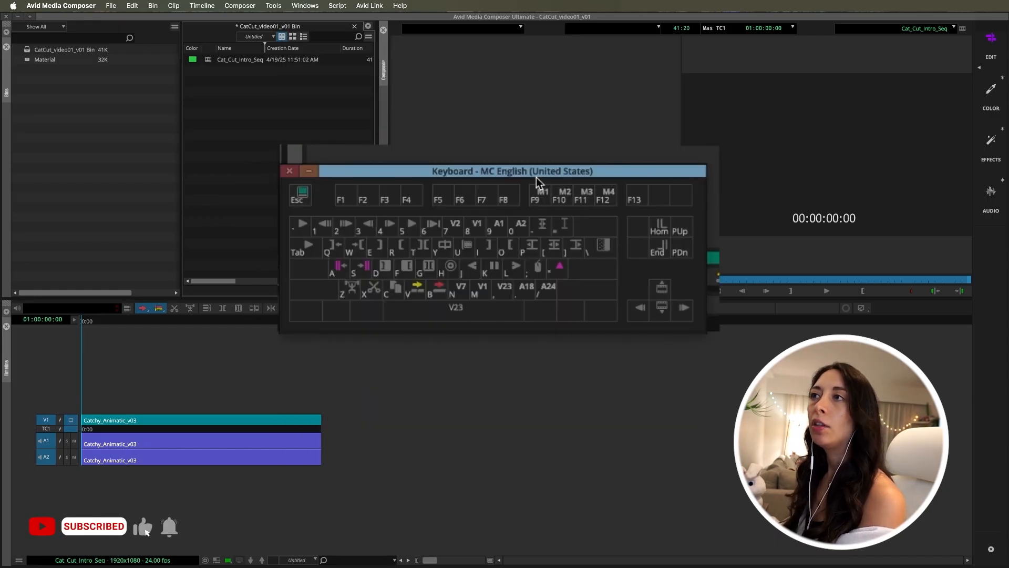
mouse_move(534, 171)
left_mouse_down()
mouse_move(550, 191)
mouse_move(547, 284)
mouse_move(536, 156)
left_mouse_up()
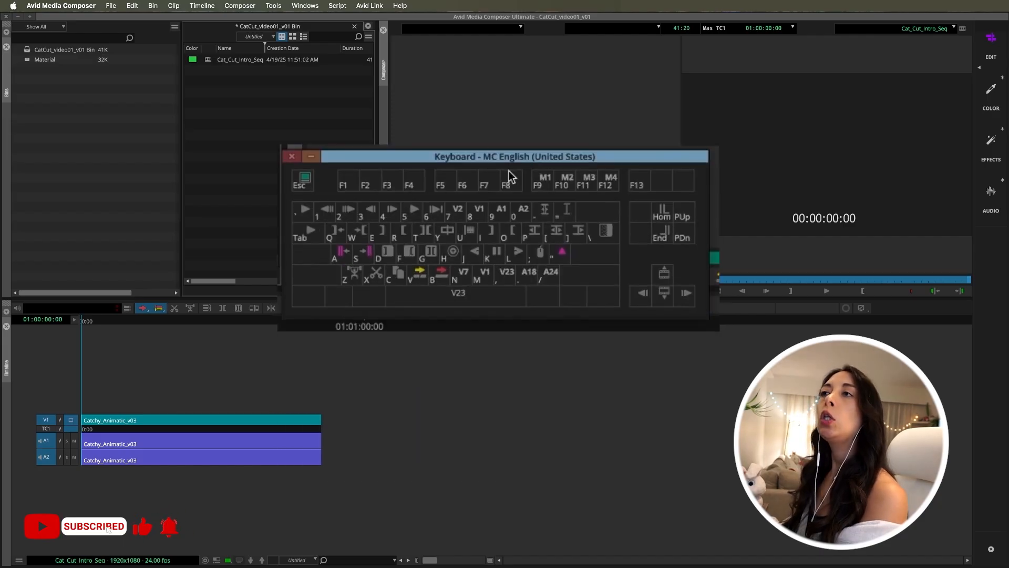
left_click_drag(507, 152, 509, 184)
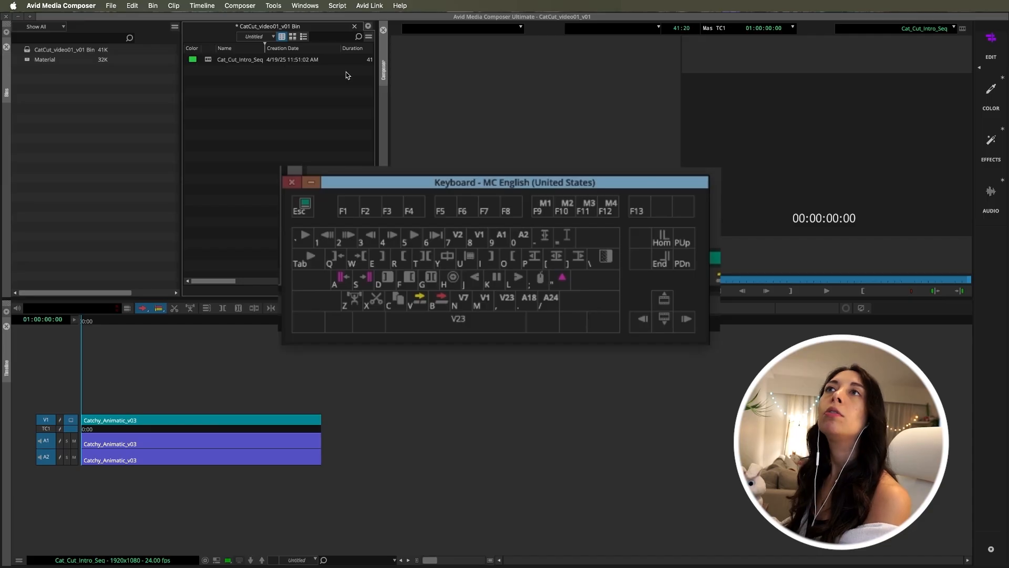
Open the Command Palette and arrange it above the keyboard layout so both windows are fully accessible
left_click(274, 6)
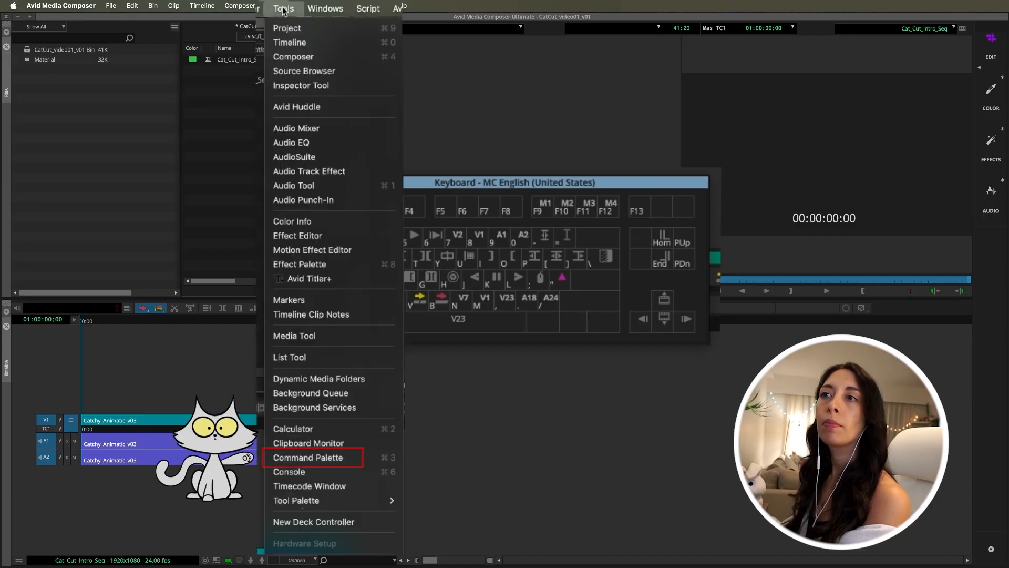
left_click(311, 462)
left_click_drag(555, 182, 531, 305)
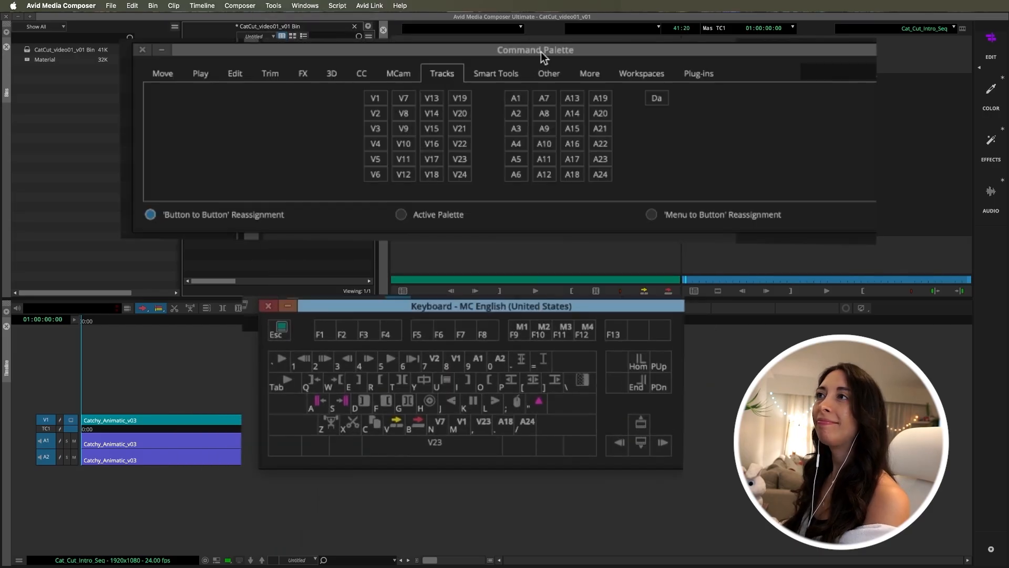
left_click_drag(541, 51, 505, 105)
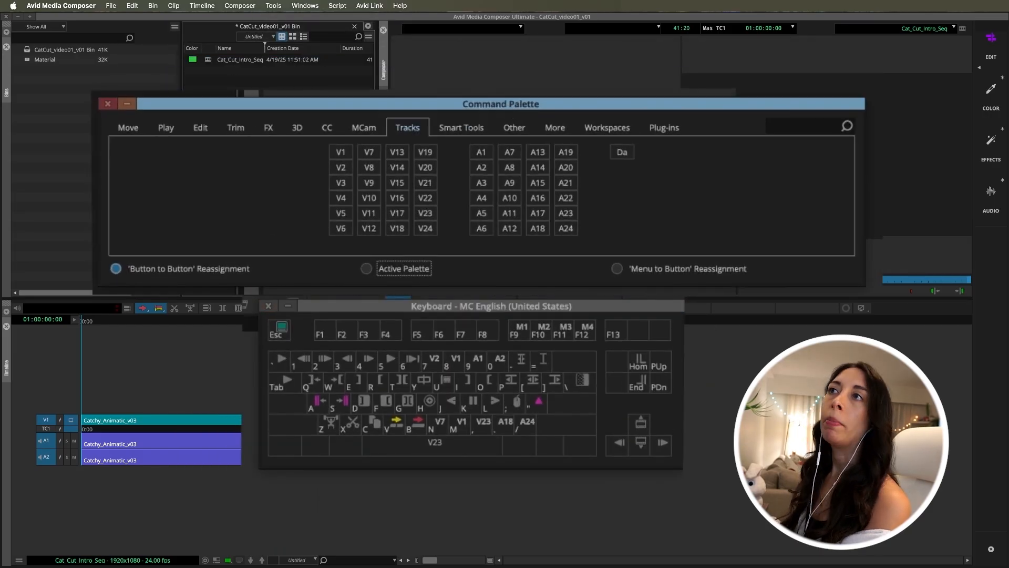
Look through the Move, Play, Edit, Trim, FX and 3D command categories in the Command Palette
left_click(138, 131)
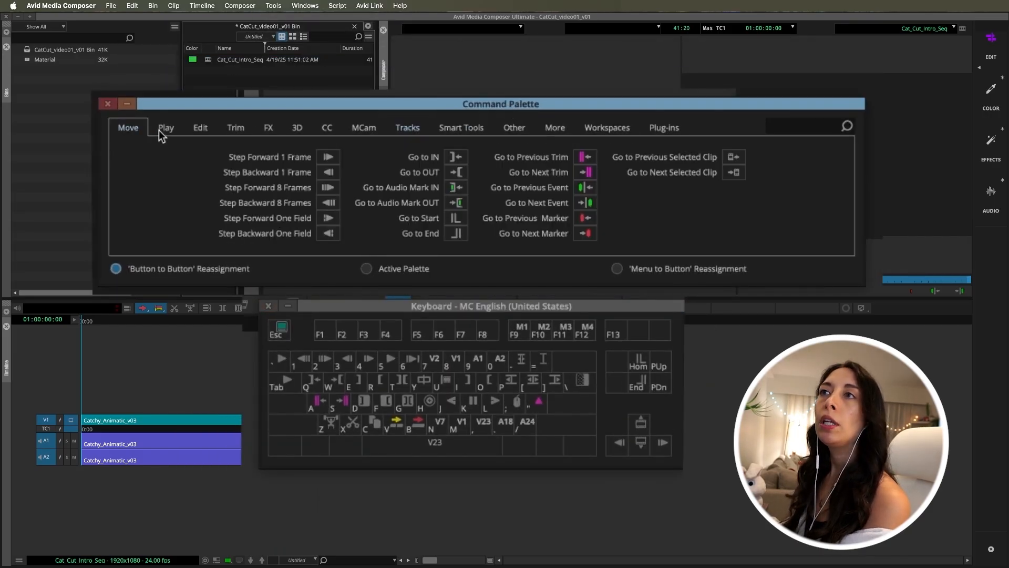
left_click(164, 130)
left_click(199, 131)
left_click(235, 130)
left_click(266, 130)
left_click(298, 131)
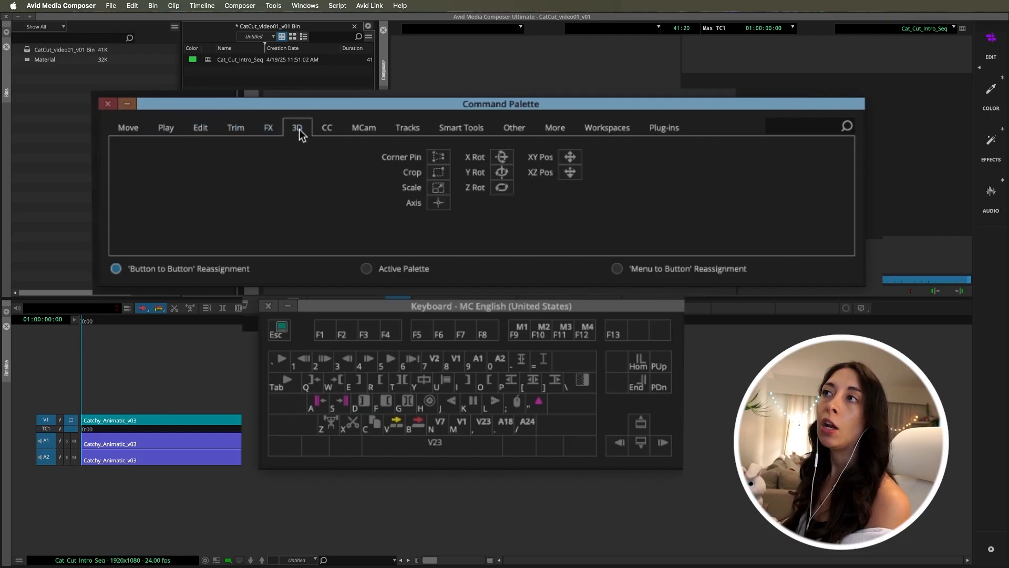
Assign the Add Edit command from the Edit category to the N key of the keyboard layout
left_click(200, 128)
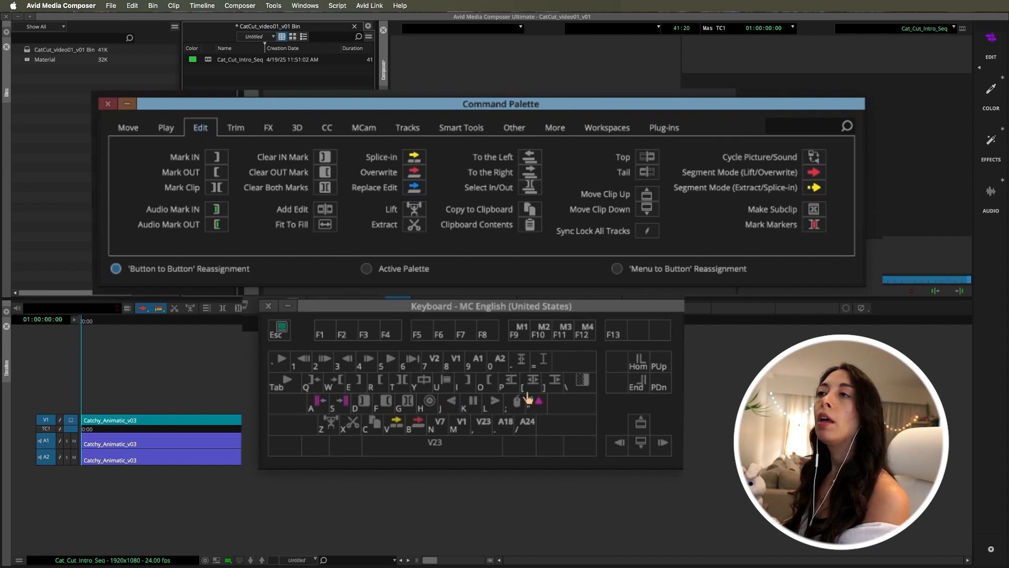
left_click_drag(529, 310, 578, 330)
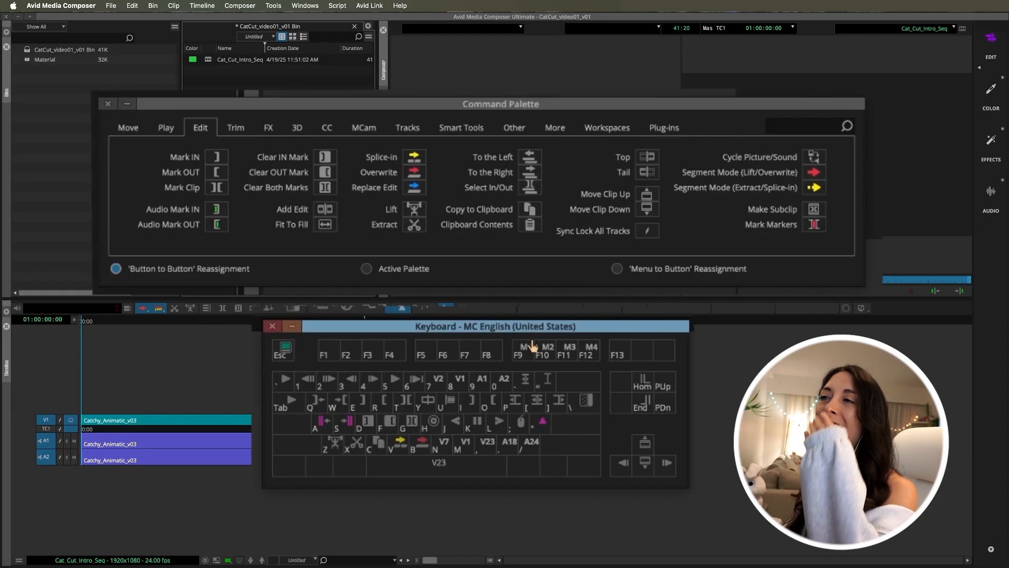
left_click_drag(531, 335, 545, 325)
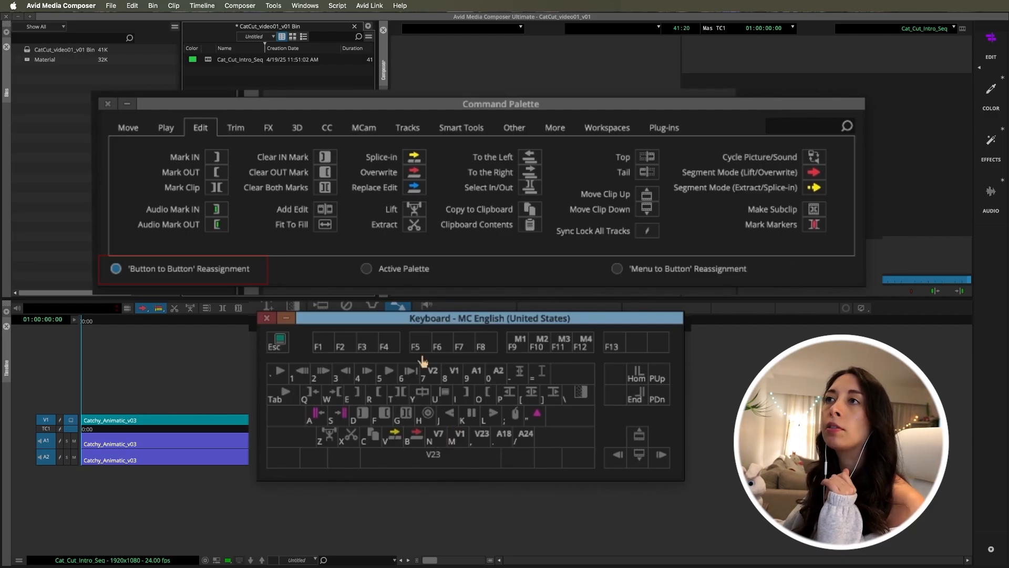
left_click(326, 211)
left_click_drag(326, 212, 441, 443)
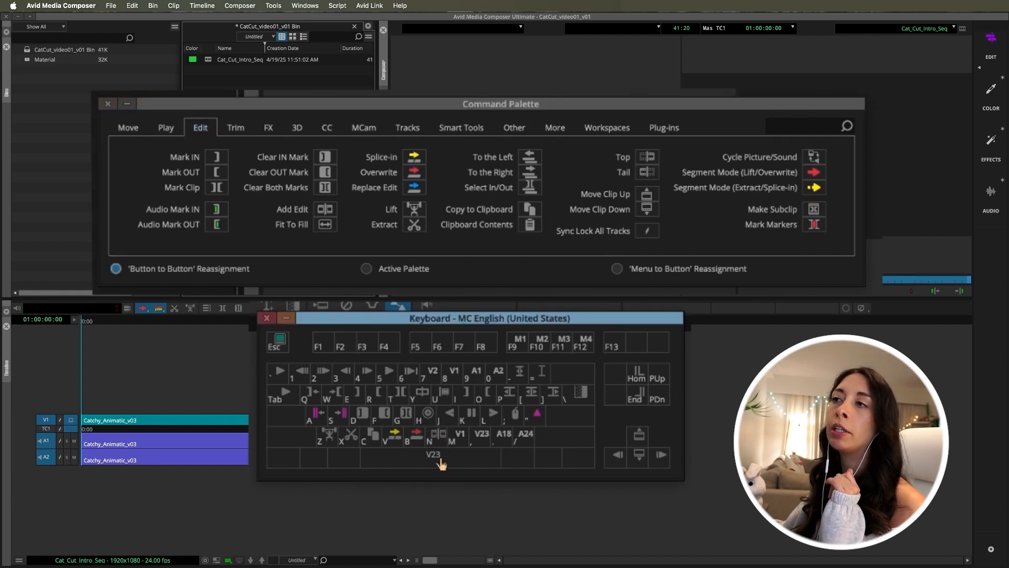
Test the Add Edit shortcut by splitting the sequence's video and audio clips near their middle, and move the playhead past the cut
mouse_move(149, 321)
left_mouse_down()
mouse_move(176, 322)
mouse_move(160, 326)
left_mouse_up()
key("n")
left_click(177, 319)
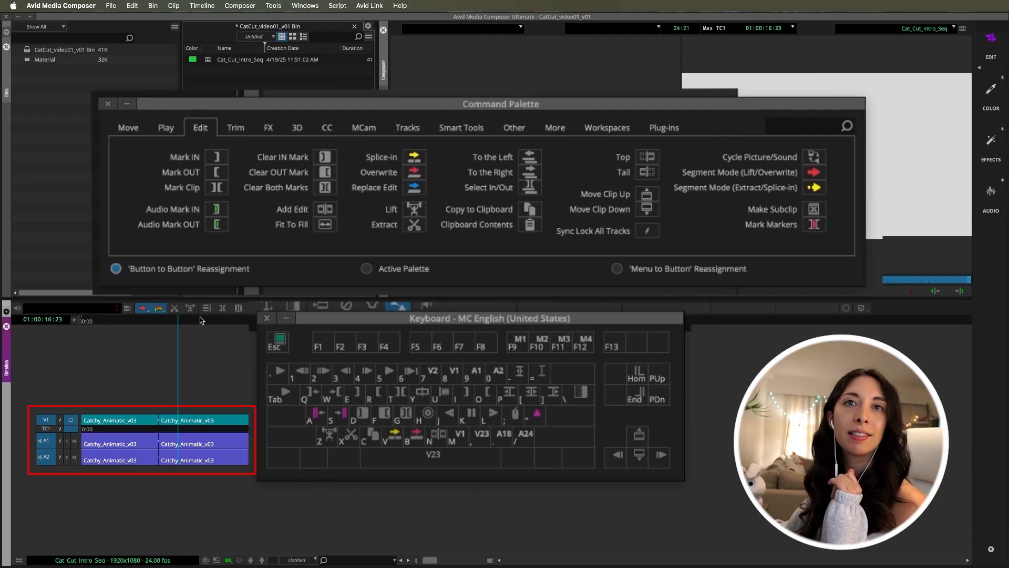
left_click(216, 320)
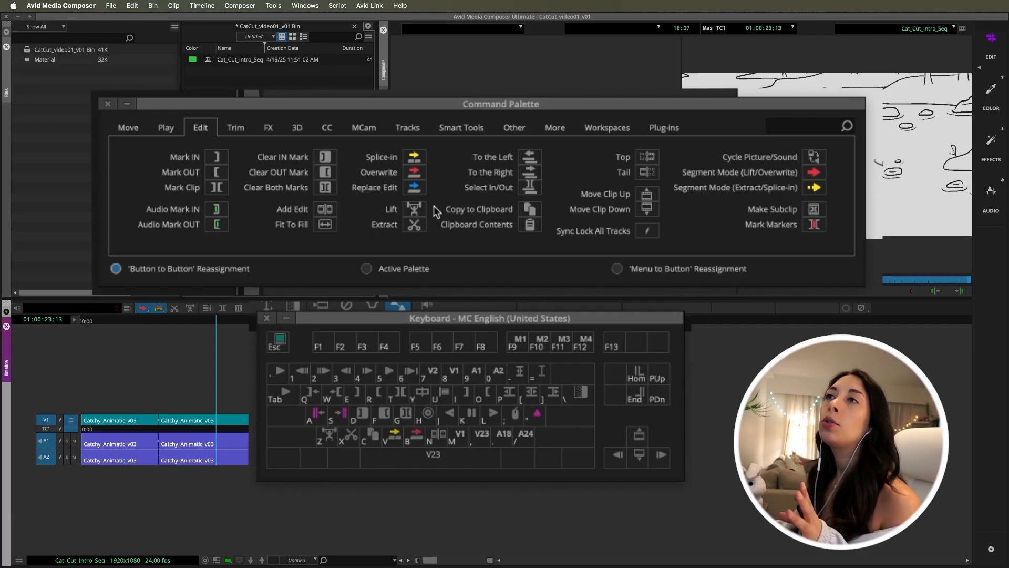
Map Go to Previous Marker and Next Marker to the M and comma keys, and Go to Previous Event and Next Event to period and slash
left_click(128, 127)
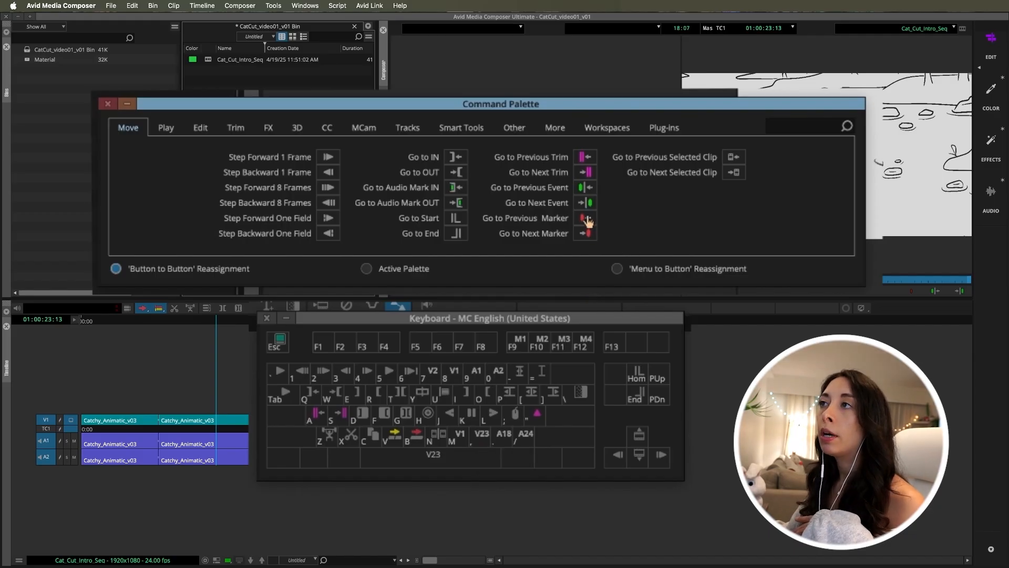
mouse_move(587, 221)
left_mouse_down()
mouse_move(506, 419)
mouse_move(455, 453)
mouse_move(459, 436)
left_mouse_up()
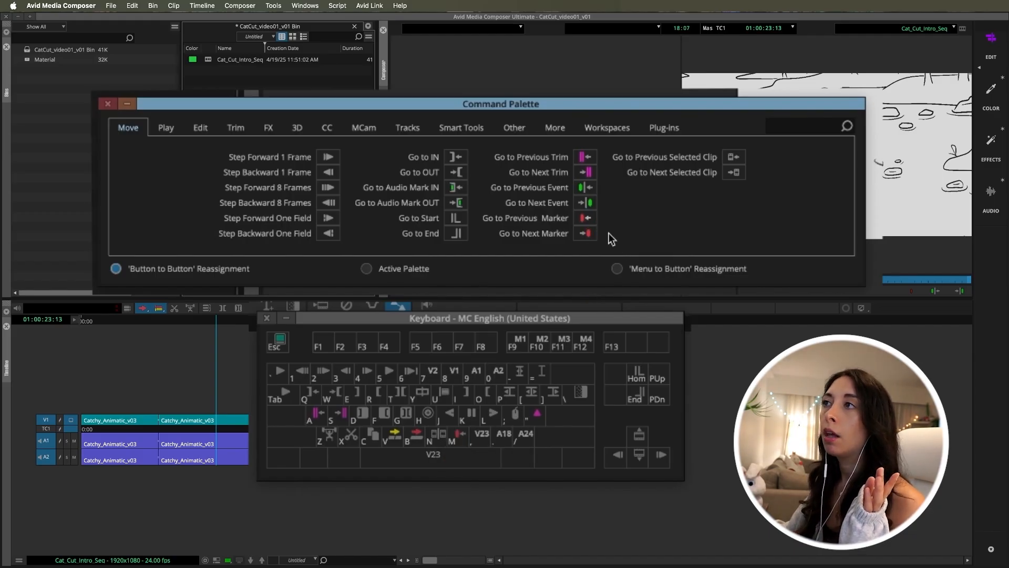
mouse_move(585, 232)
left_mouse_down()
mouse_move(491, 475)
mouse_move(482, 436)
left_mouse_up()
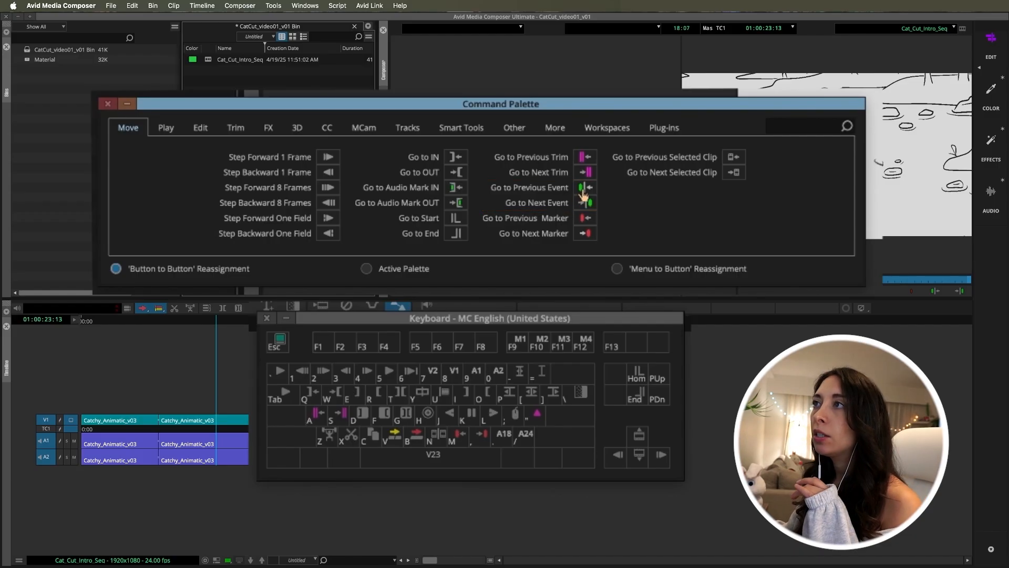
left_click_drag(585, 187, 502, 437)
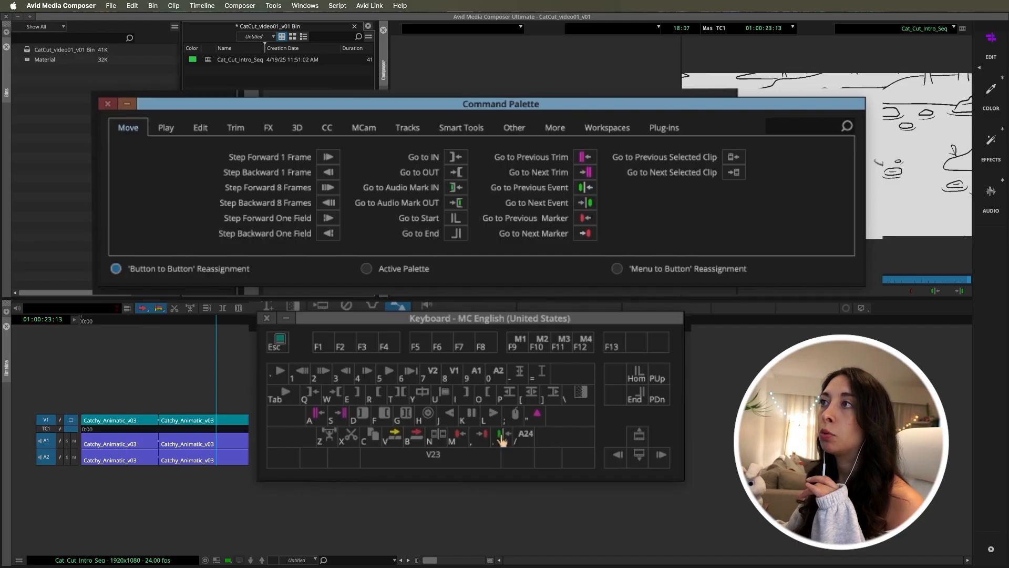
left_click_drag(592, 209, 529, 456)
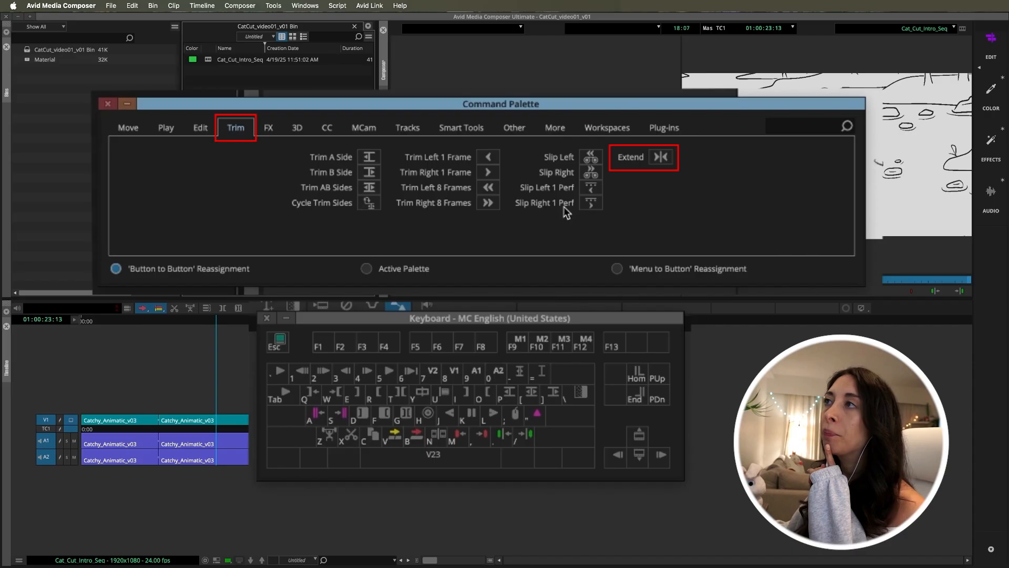
Assign the Extend command from the Trim category to the semicolon key
left_click_drag(661, 161, 512, 420)
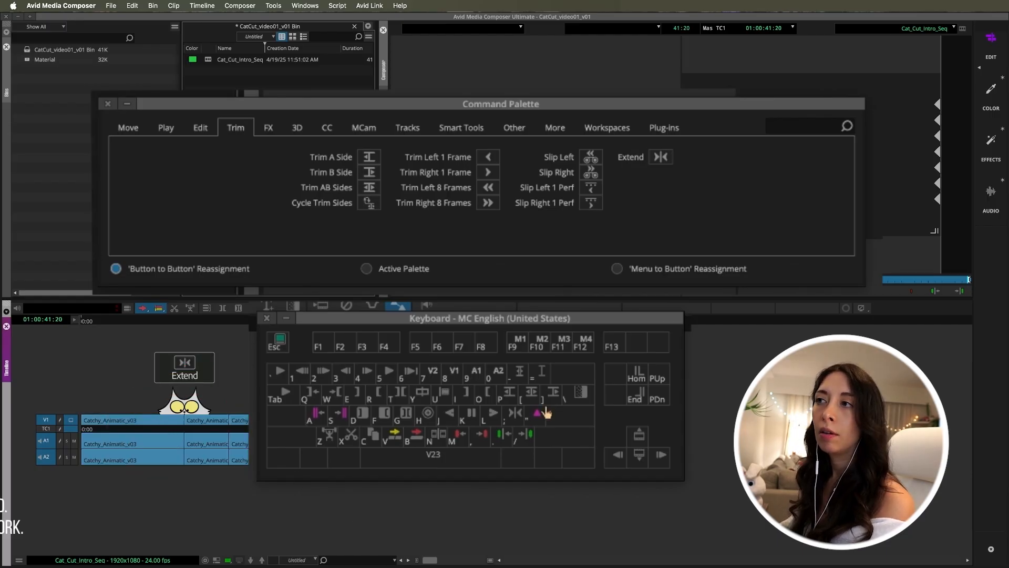
left_click(519, 419)
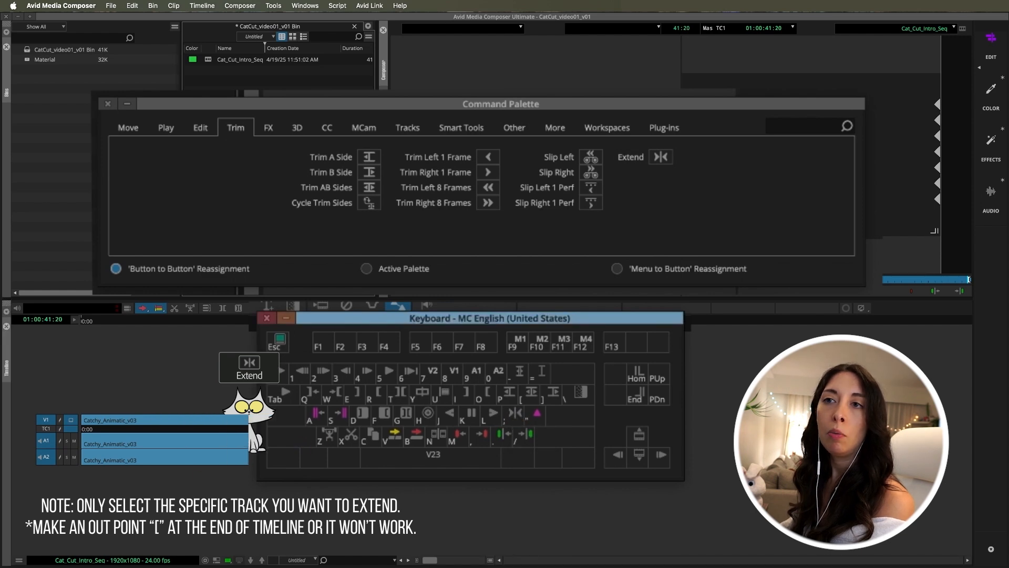
left_click(134, 320)
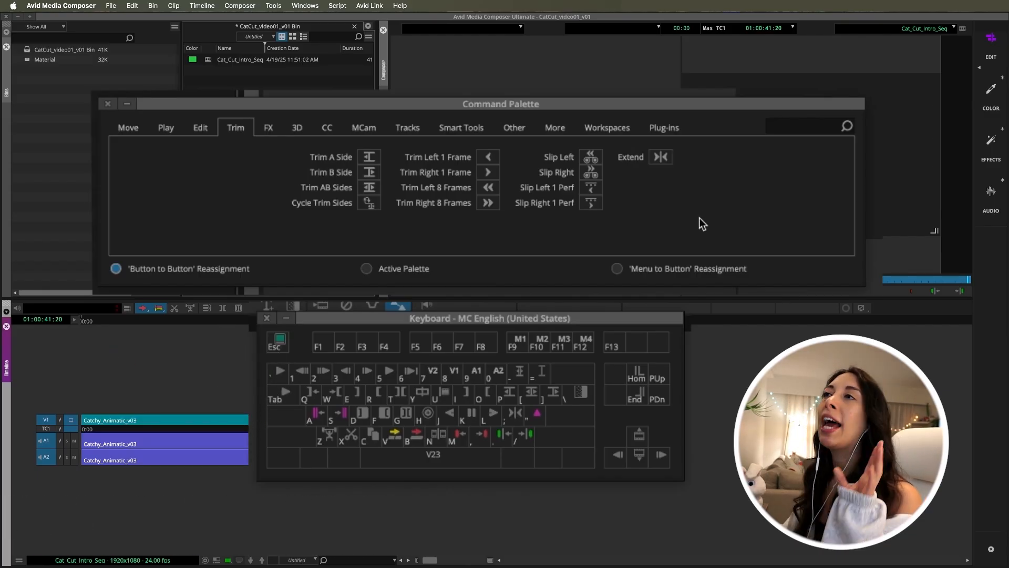
Assign the red Add Marker command from the More category to the apostrophe key
left_click(557, 129)
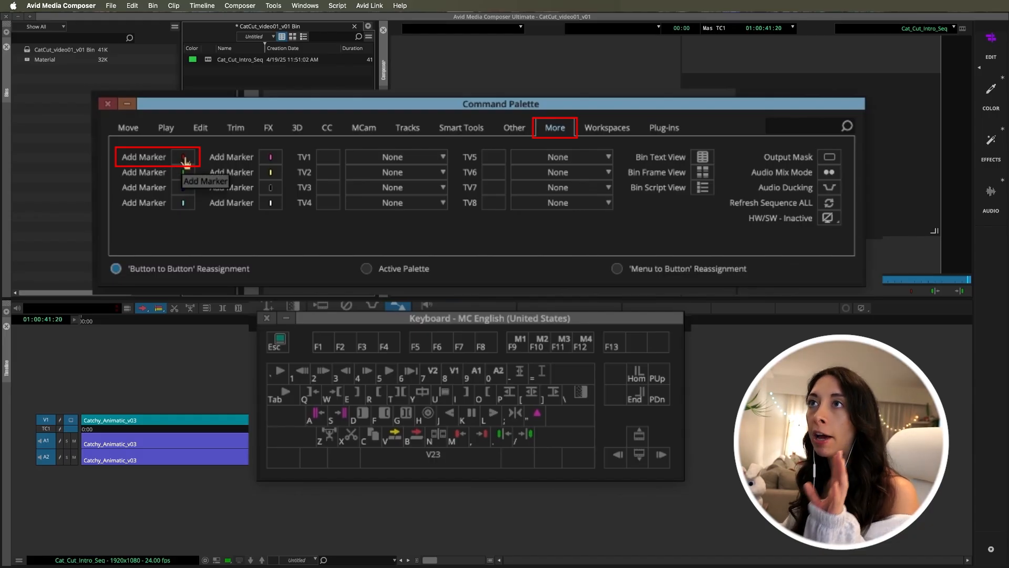
mouse_move(184, 163)
left_mouse_down()
mouse_move(510, 425)
mouse_move(536, 423)
left_mouse_up()
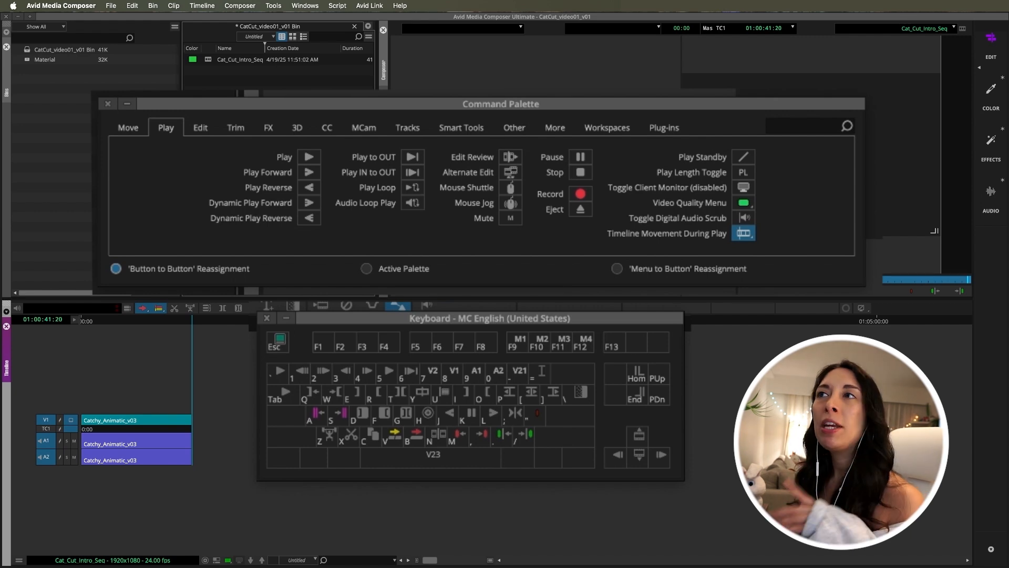
left_click(200, 128)
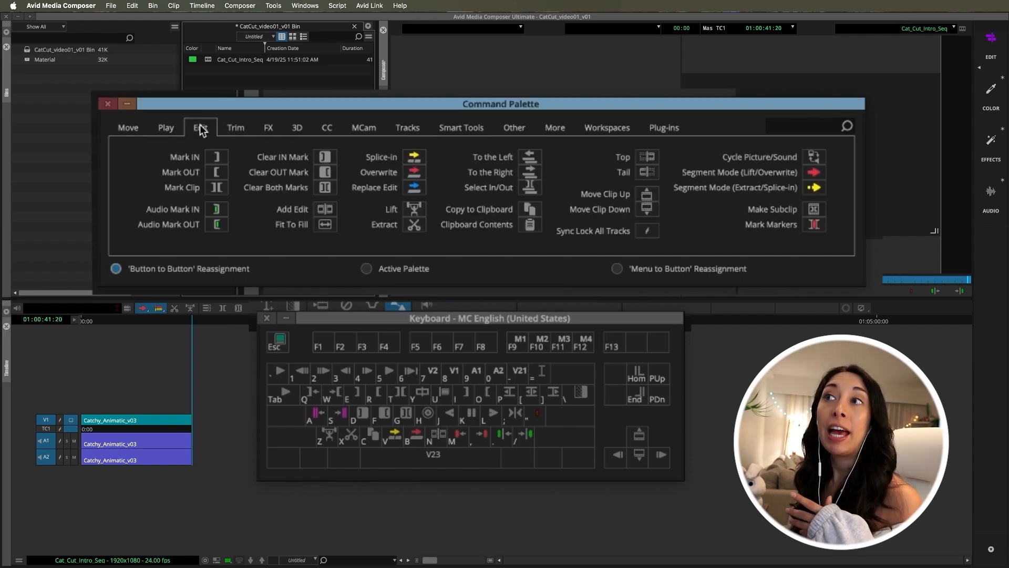
left_click(234, 129)
left_click(270, 132)
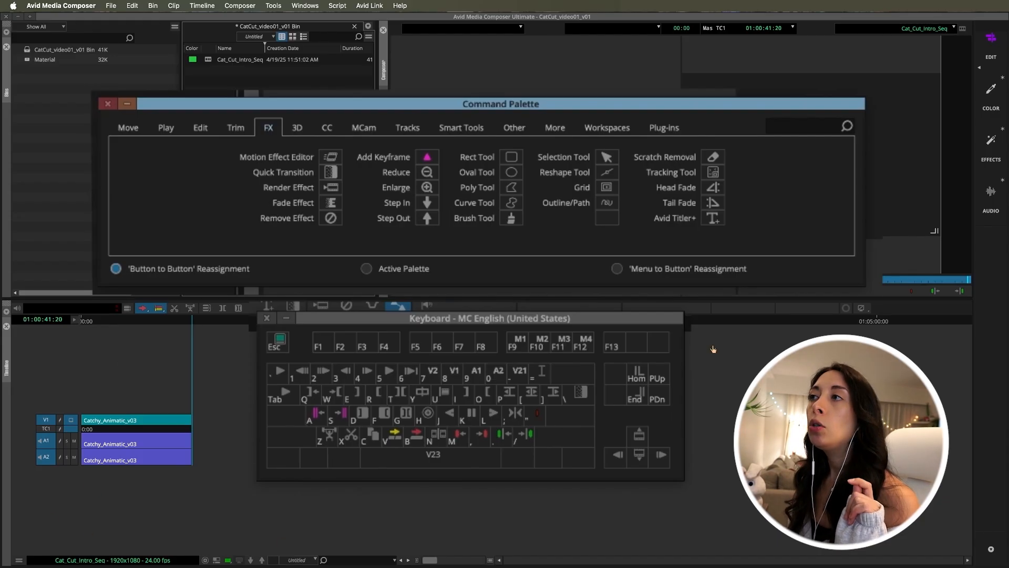
Enable 'Menu to Button' Reassignment and map the timeline's Zoom Out command to the minus key
left_click(618, 270)
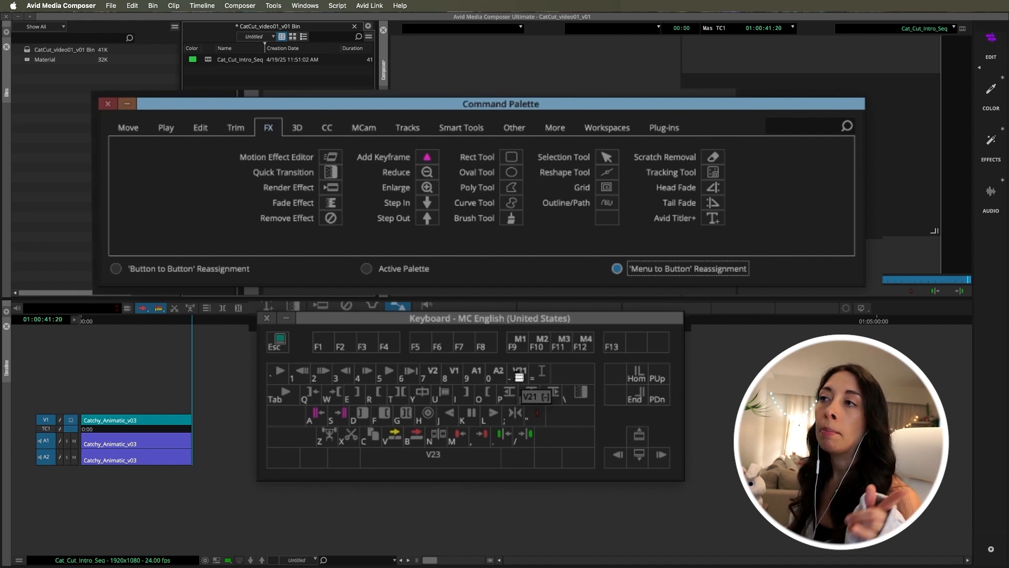
left_click(518, 374)
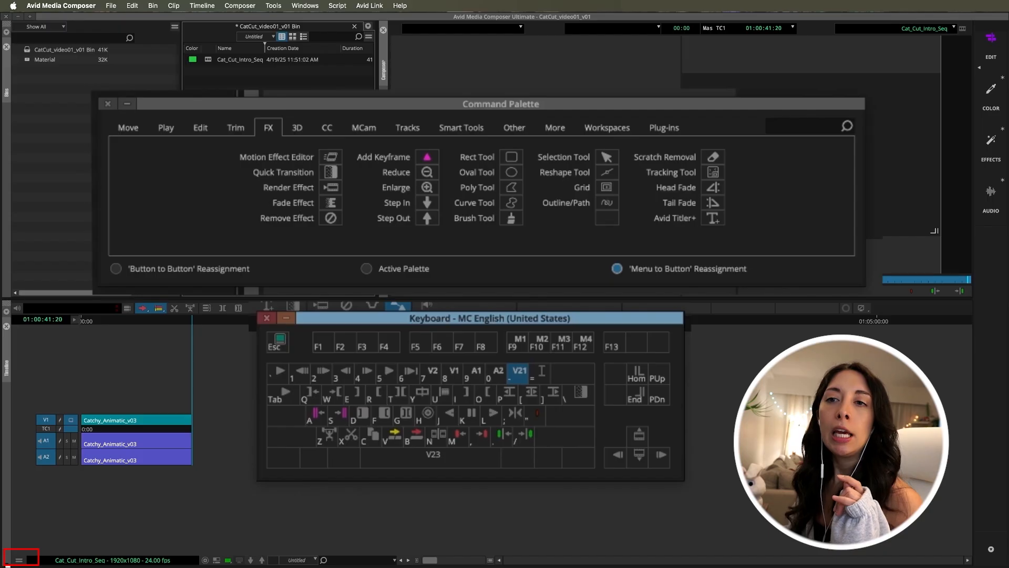
left_click(21, 560)
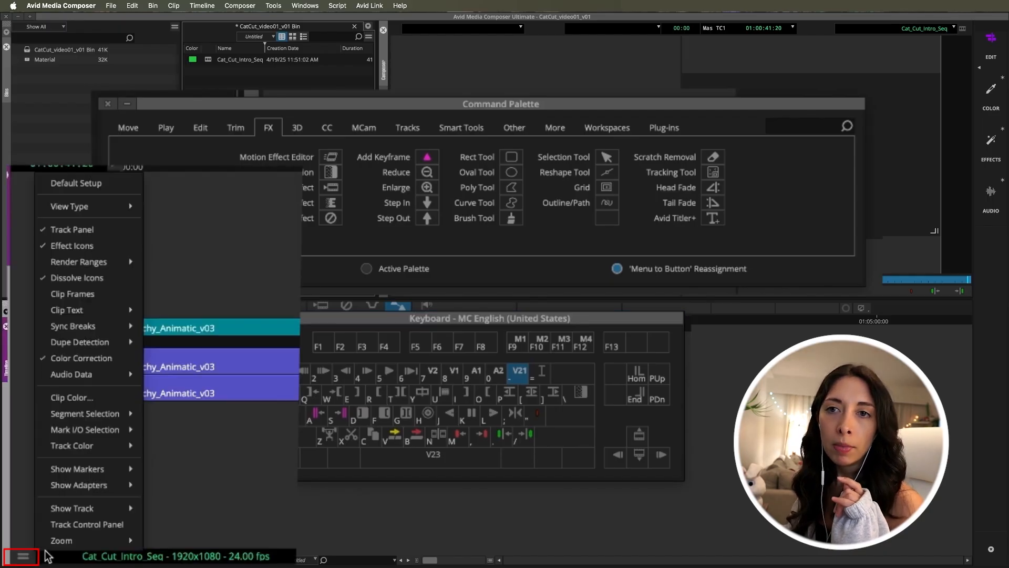
mouse_move(42, 550)
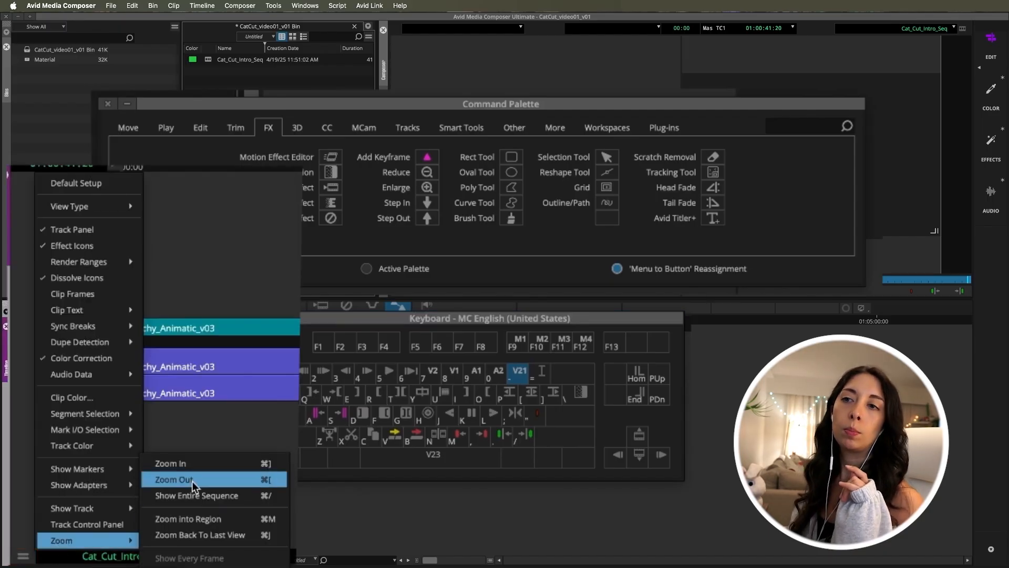
left_click(191, 481)
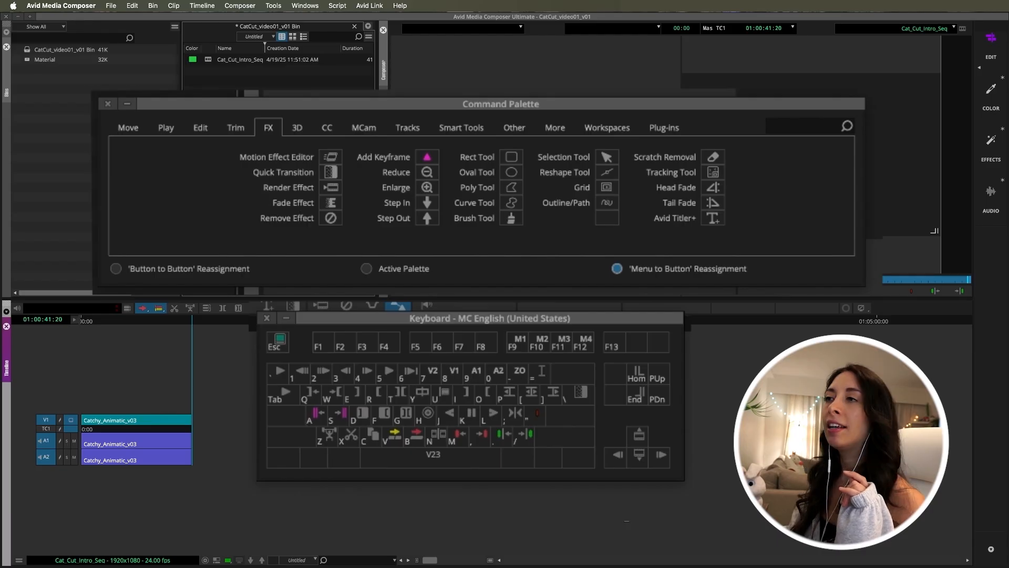
Map the timeline's Zoom In command to the equals key, and close the keyboard layout and Command Palette windows
left_click(489, 318)
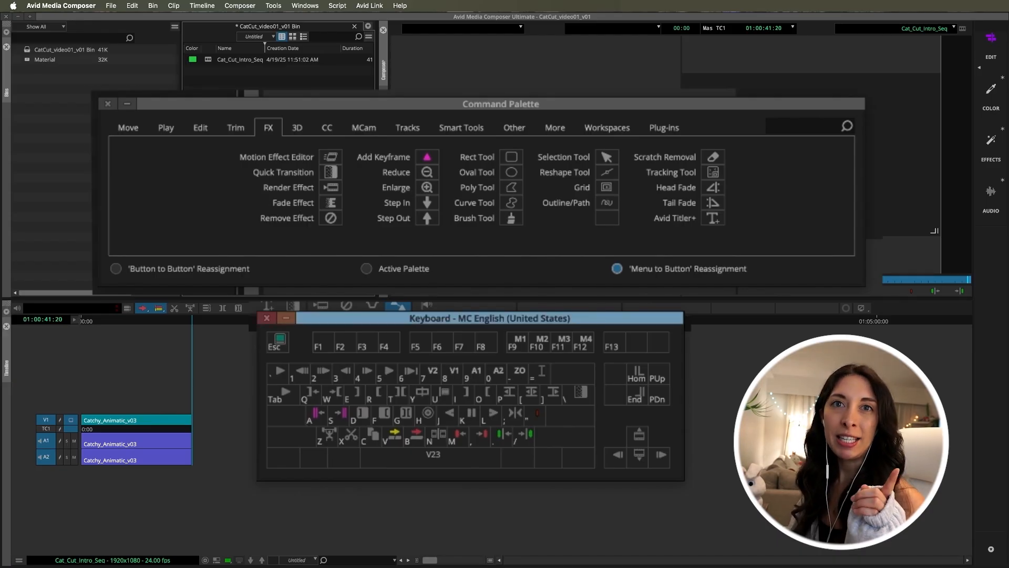
left_click(541, 374)
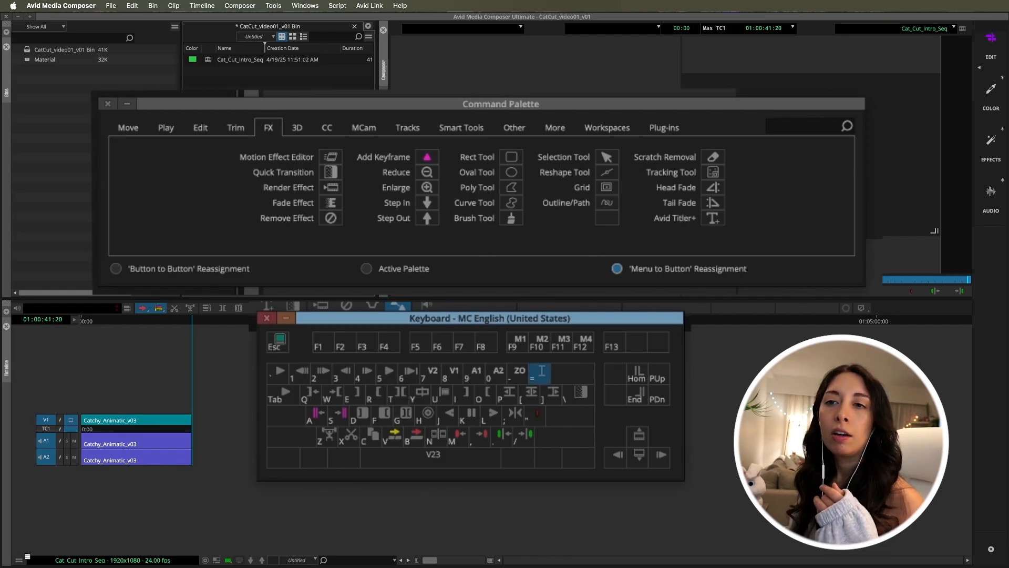
left_click(20, 560)
mouse_move(47, 545)
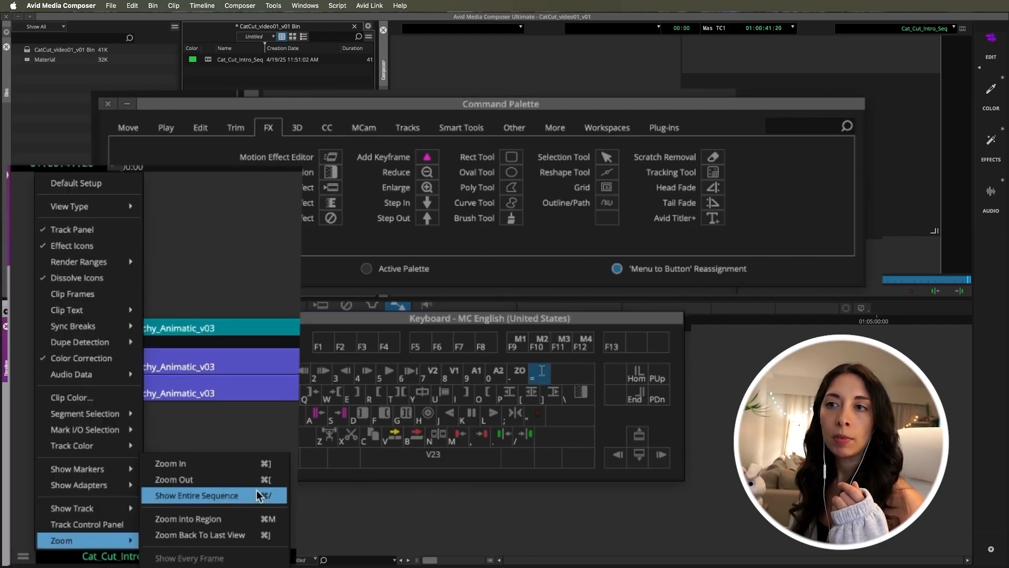
left_click(237, 461)
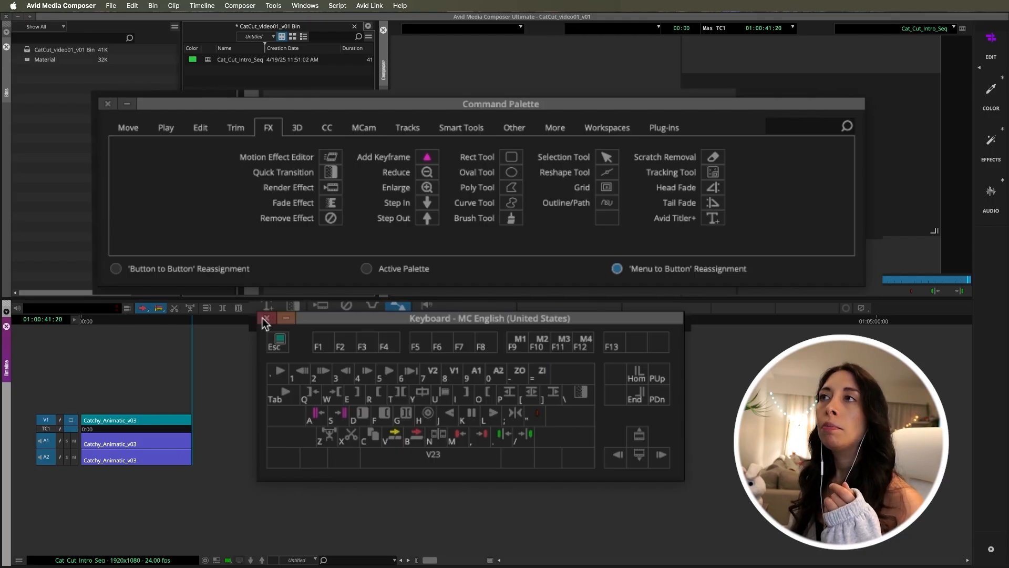
left_click(266, 318)
left_click(107, 104)
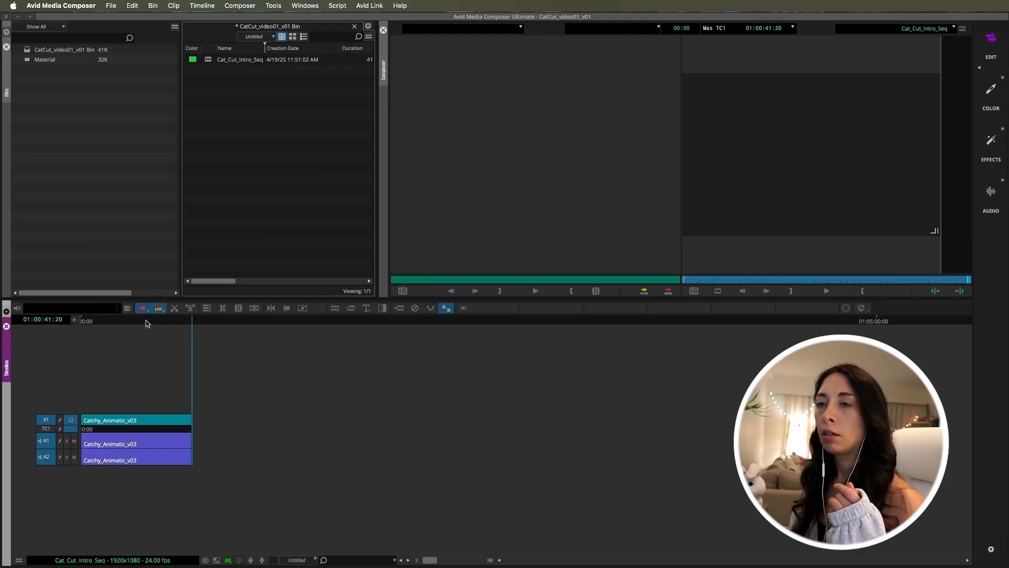
Park the playhead at 01:00:20:14, test the timeline zoom-in and zoom-out shortcuts several times, and move the playhead to 01:00:24:12
left_click(135, 322)
key("super+bracketright")
key("super+bracketright")
key("super+bracketright")
key("super+bracketright")
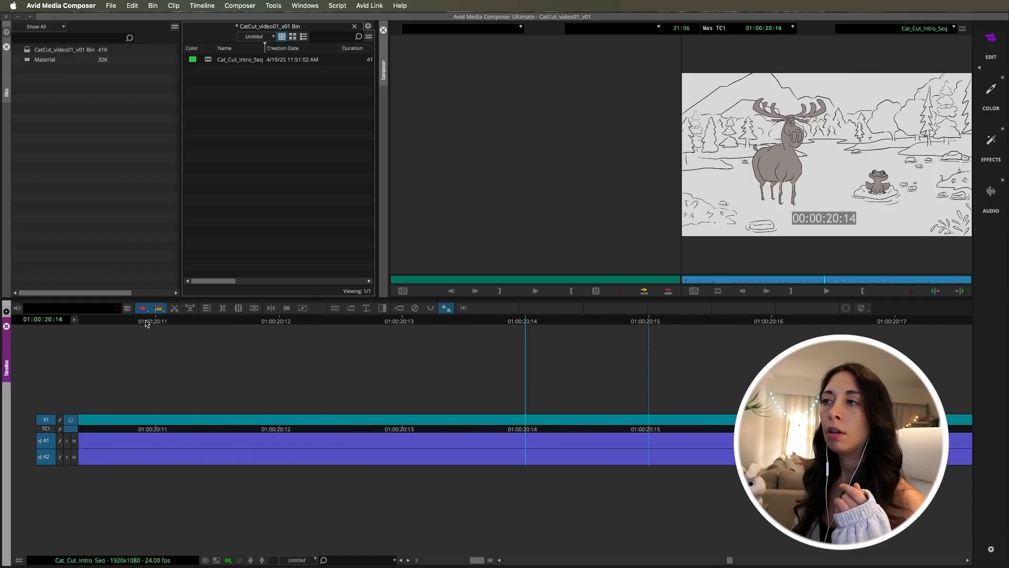
key("super+bracketleft")
key("super+bracketleft")
key("super+bracketleft")
key("super+bracketleft")
key("super+bracketright")
key("super+bracketright")
key("super+bracketright")
key("super+bracketright")
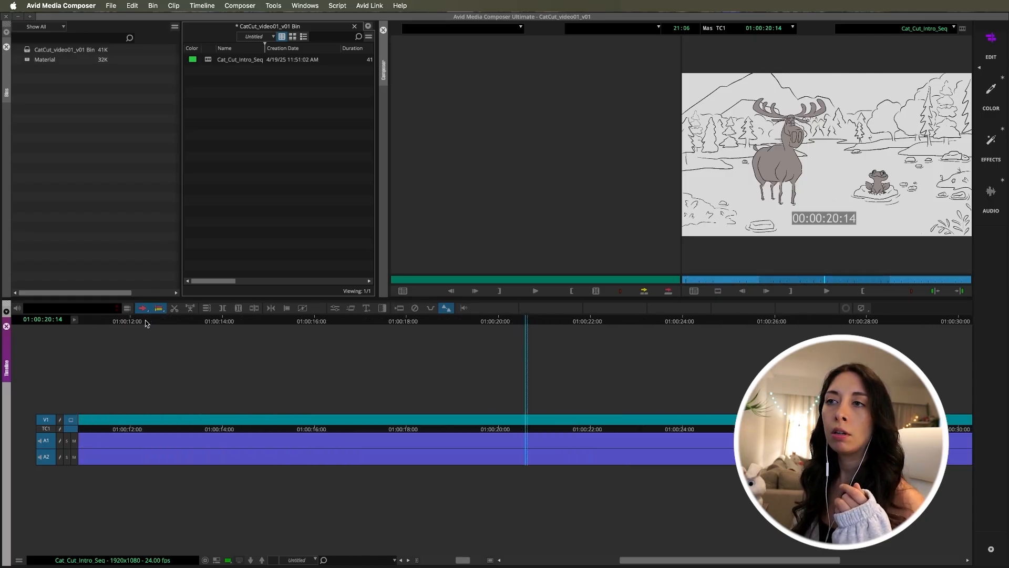
key("super+bracketleft")
key("super+bracketleft")
key("super+bracketleft")
key("super+bracketleft")
key("super+bracketleft")
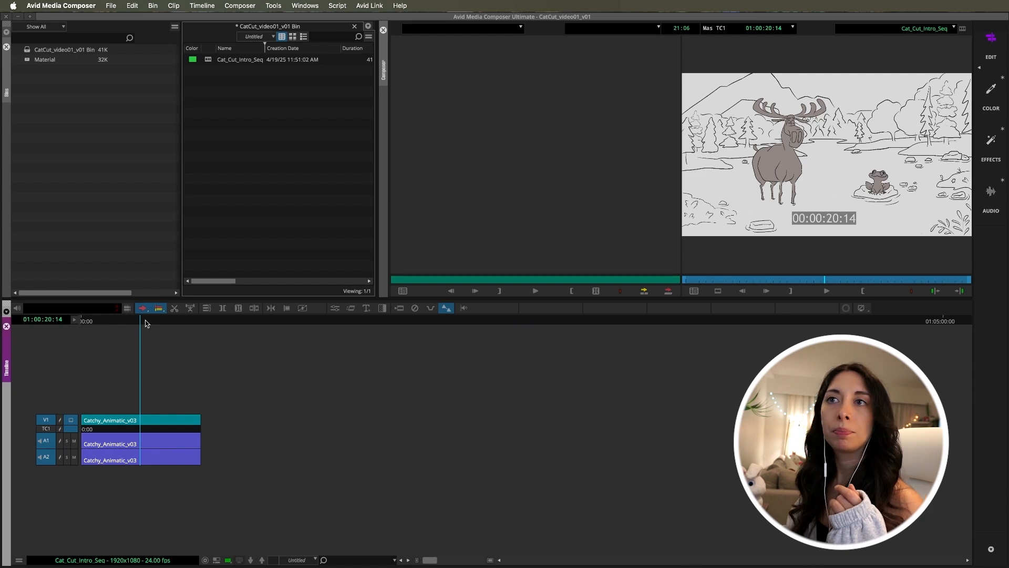
left_click(151, 321)
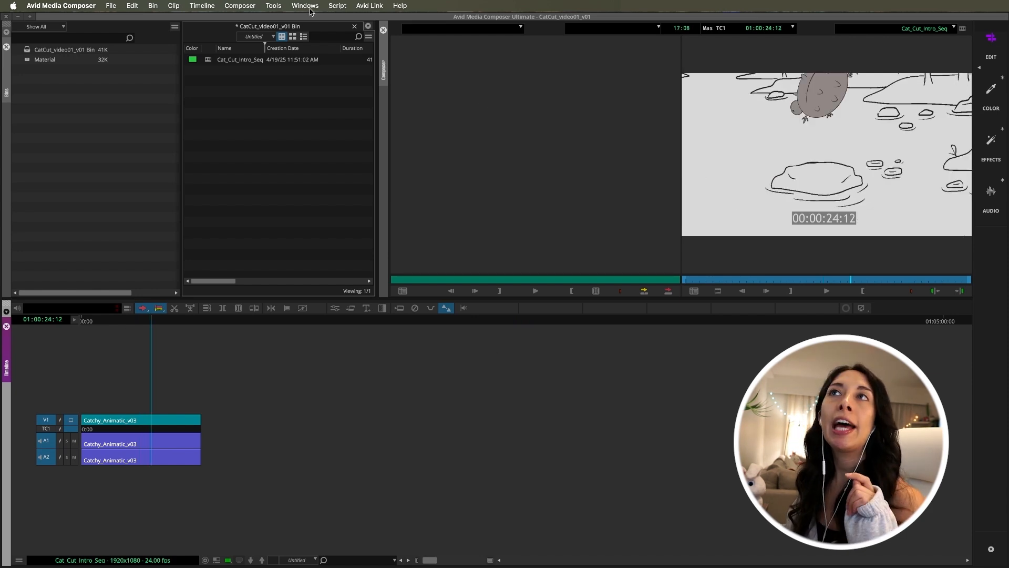
Reopen the Command Palette, enable 'Button to Button' Reassignment, and add Full Screen Playback from the Other category to an empty timeline toolbar slot
left_click(202, 5)
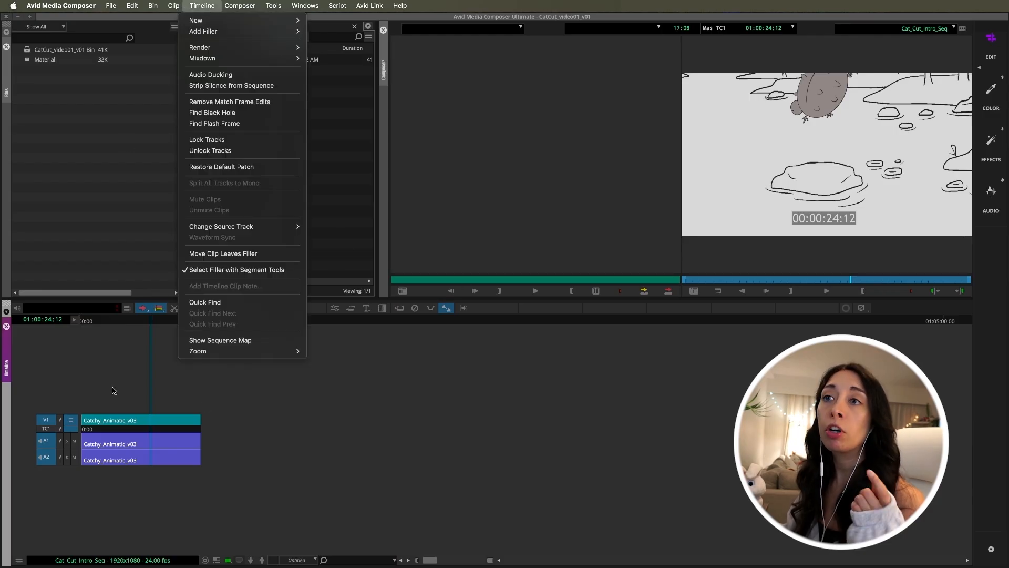
mouse_move(264, 7)
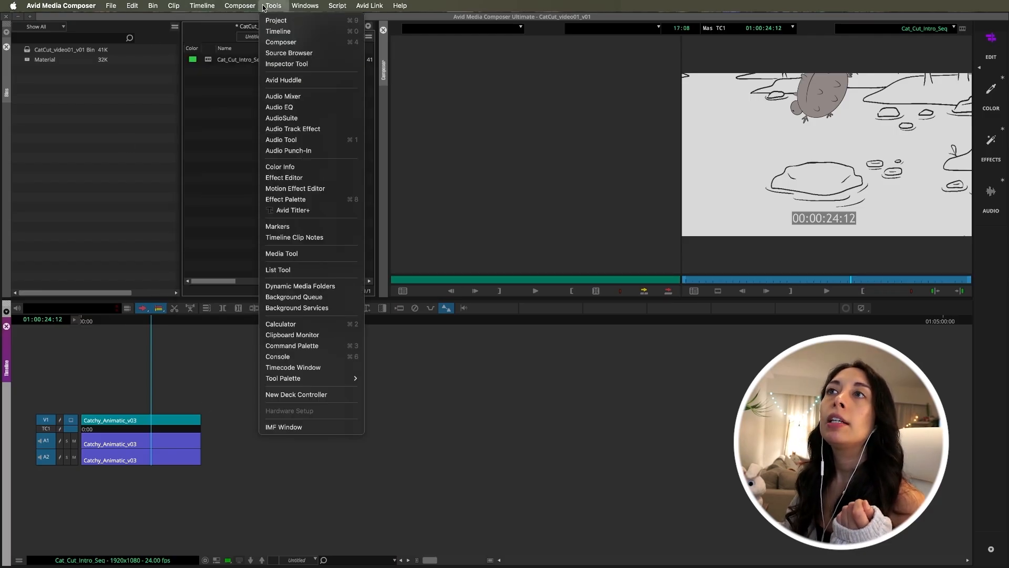
left_click(292, 347)
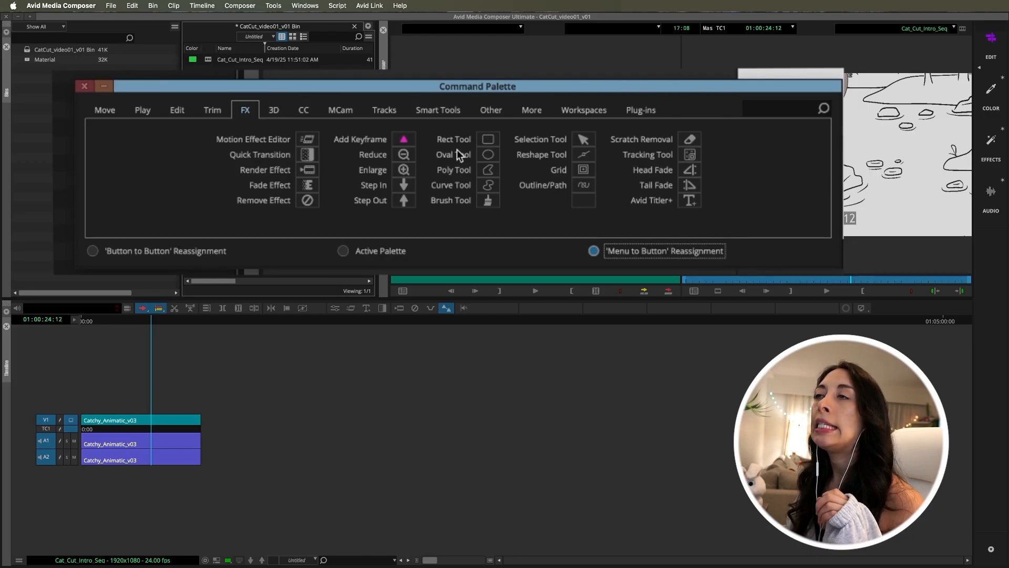
left_click(491, 110)
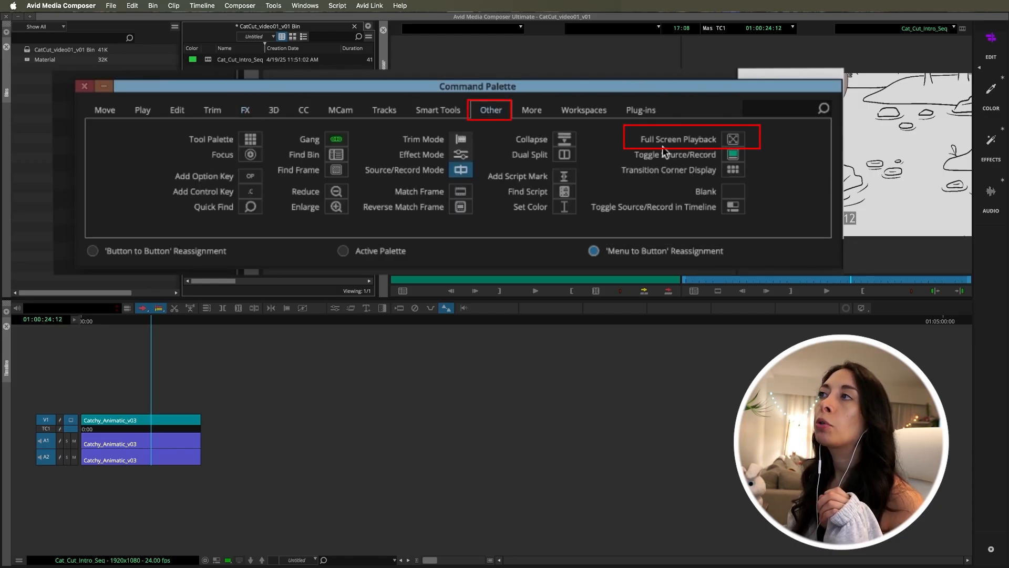
left_click(93, 251)
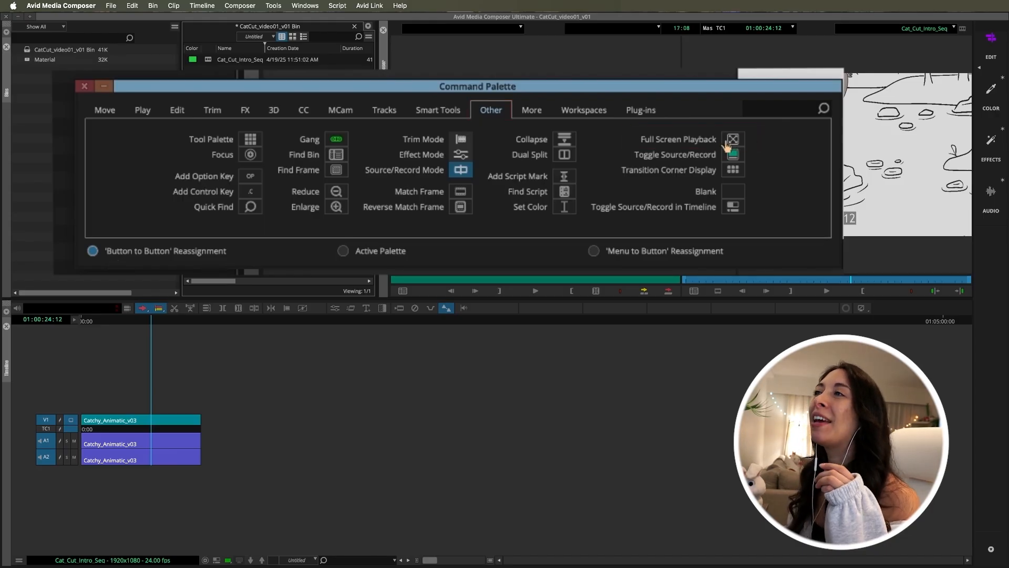
left_click_drag(732, 153, 721, 311)
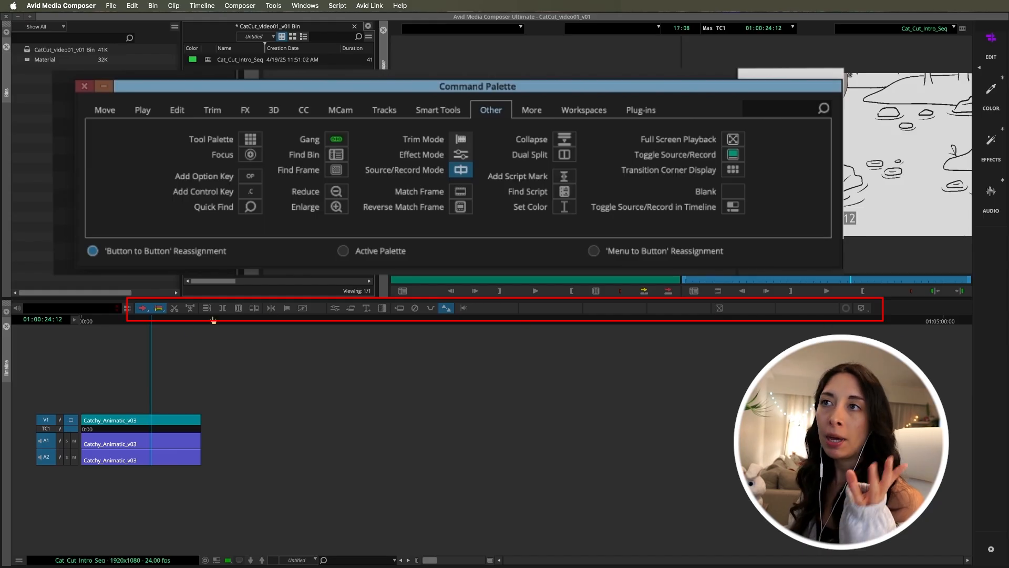
left_click(672, 375)
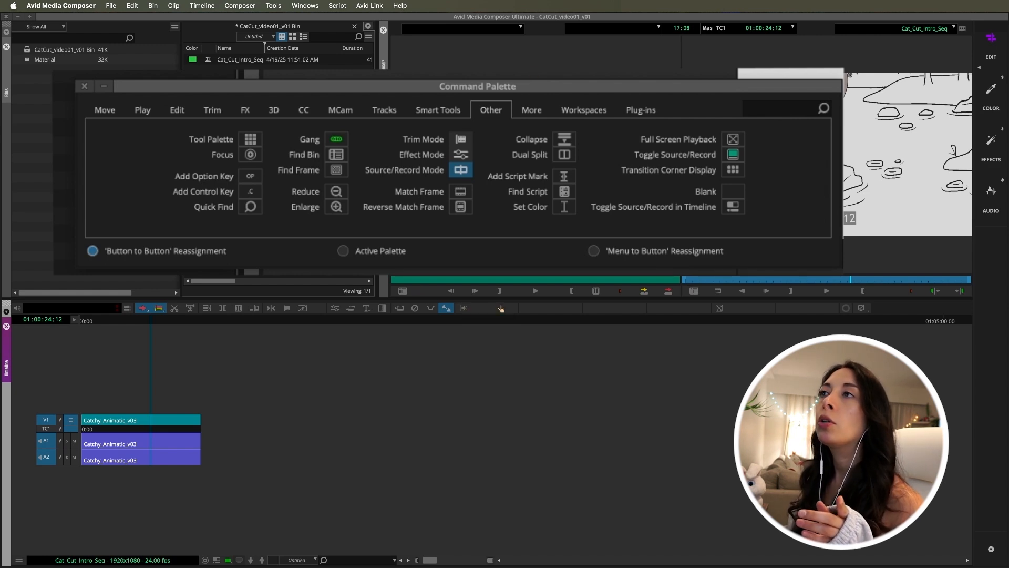
Look over the Play commands in the Command Palette, close it, and scrub the sequence to 01:00:24:03
left_click(141, 111)
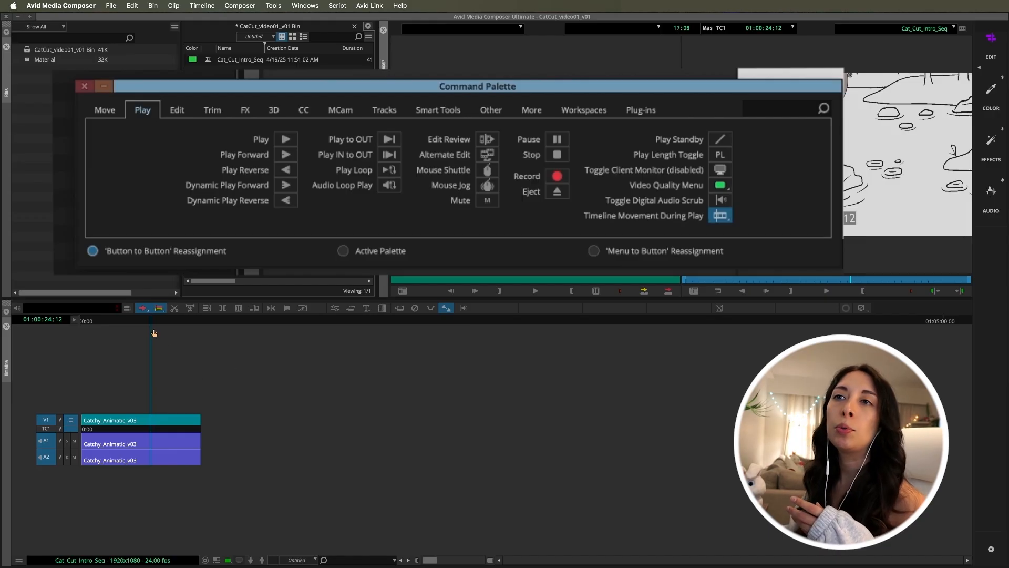
mouse_move(149, 323)
left_mouse_down()
mouse_move(123, 319)
mouse_move(202, 322)
mouse_move(107, 328)
mouse_move(165, 336)
left_mouse_up()
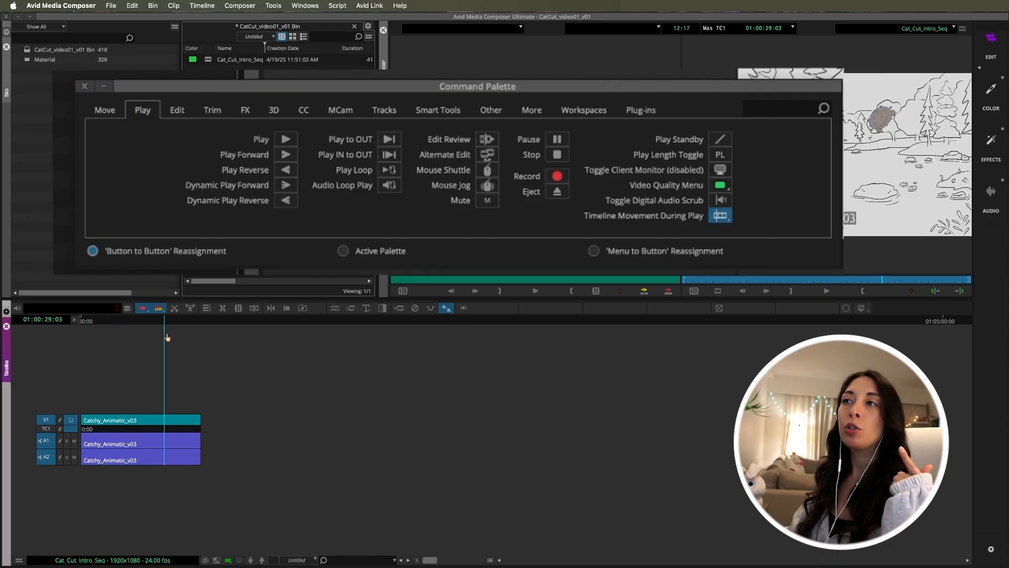
left_click(79, 87)
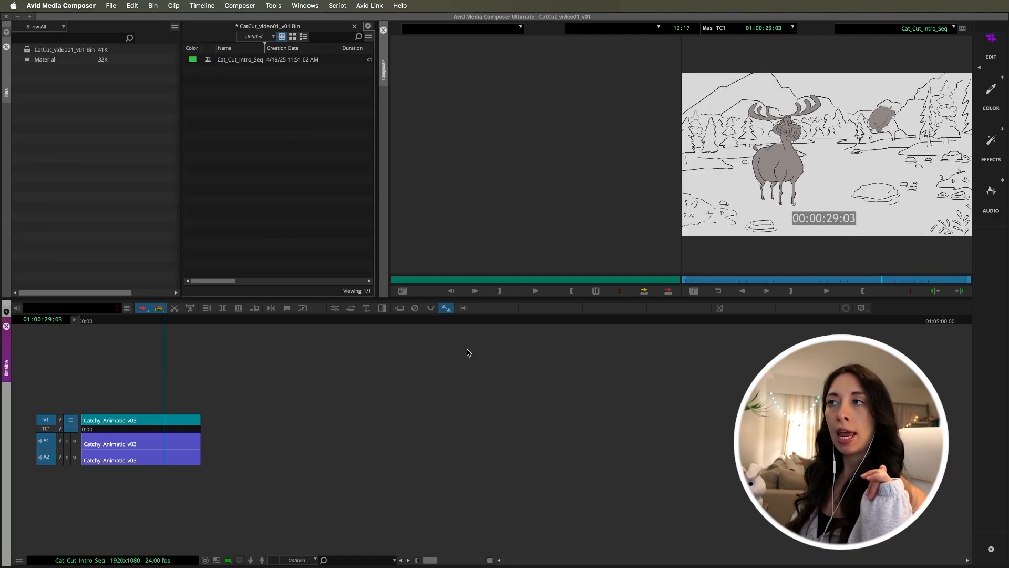
left_click_drag(122, 322, 150, 349)
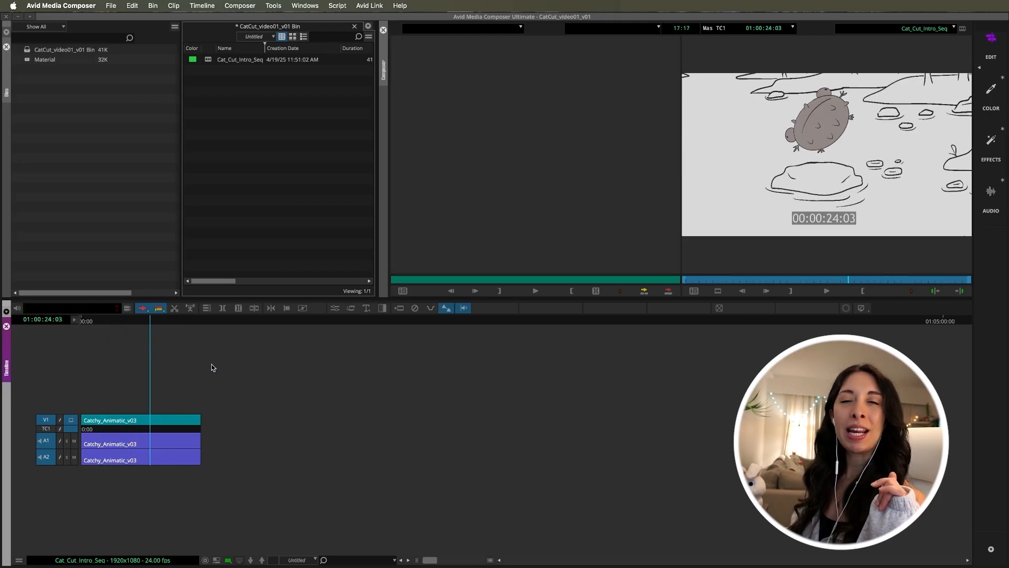